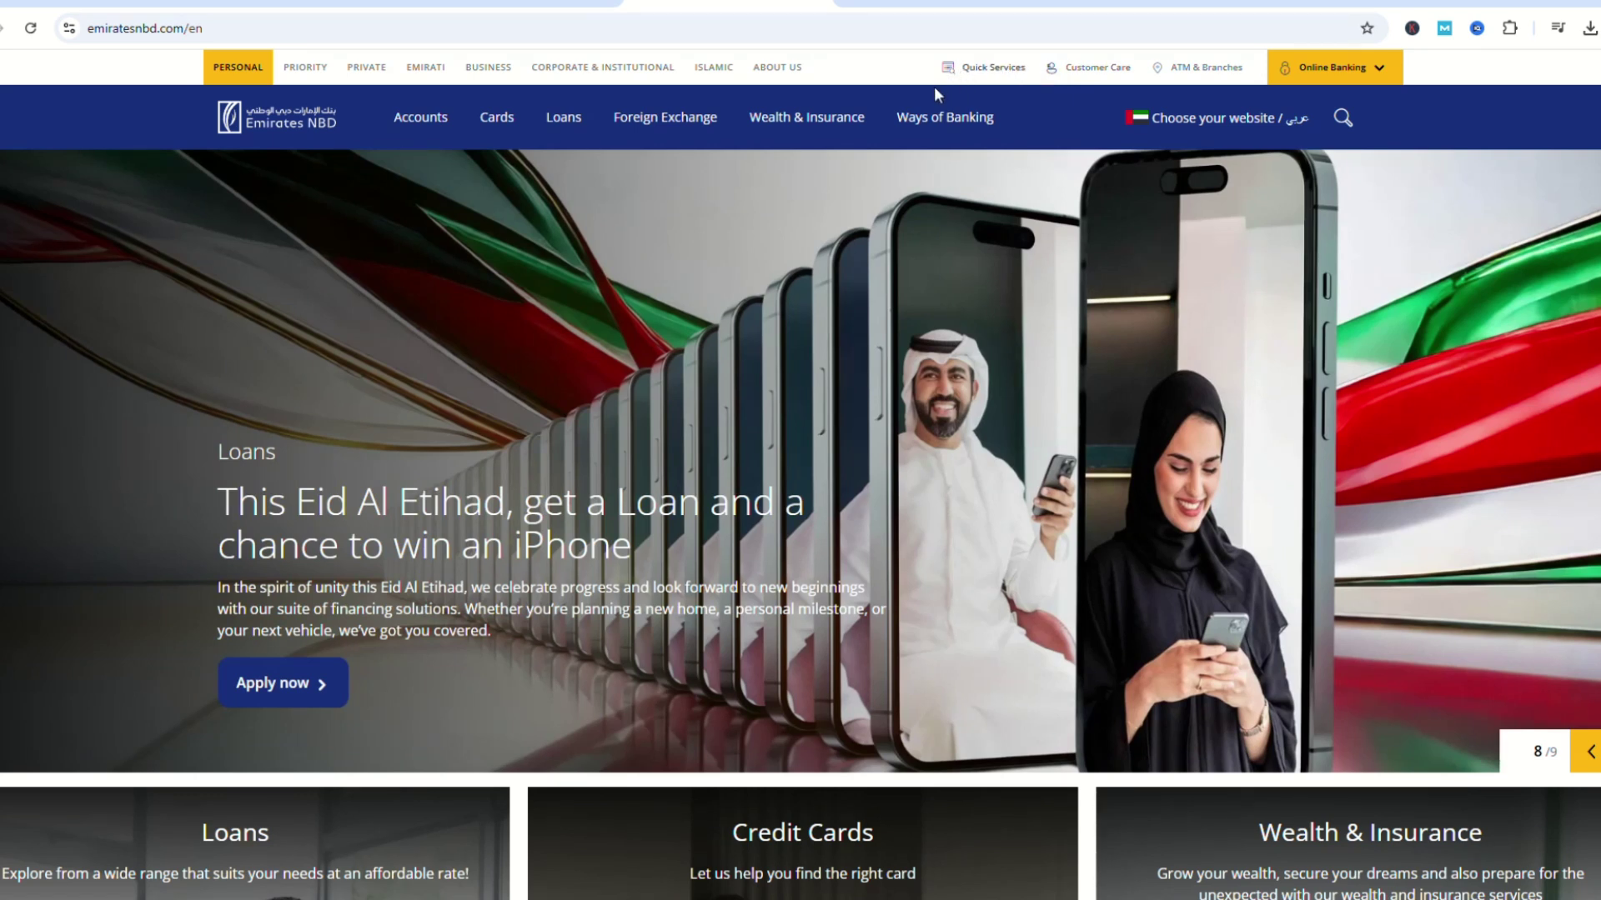
Open Quick Services to show the self-service banking requests page
left_click(991, 72)
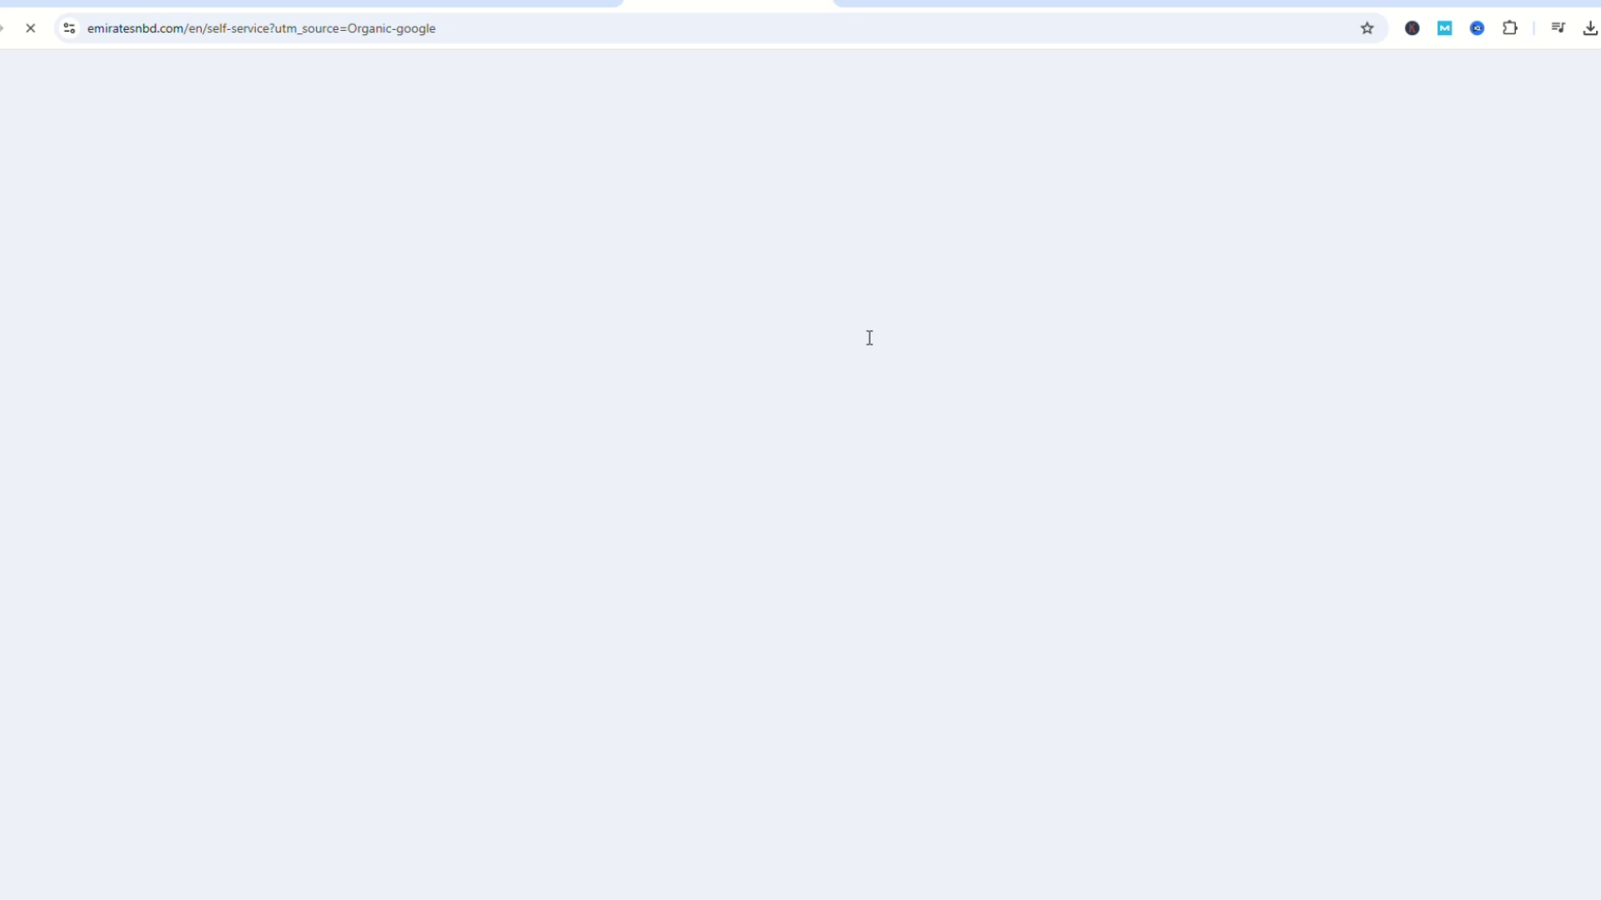
scroll(1012, 383, "down", 2)
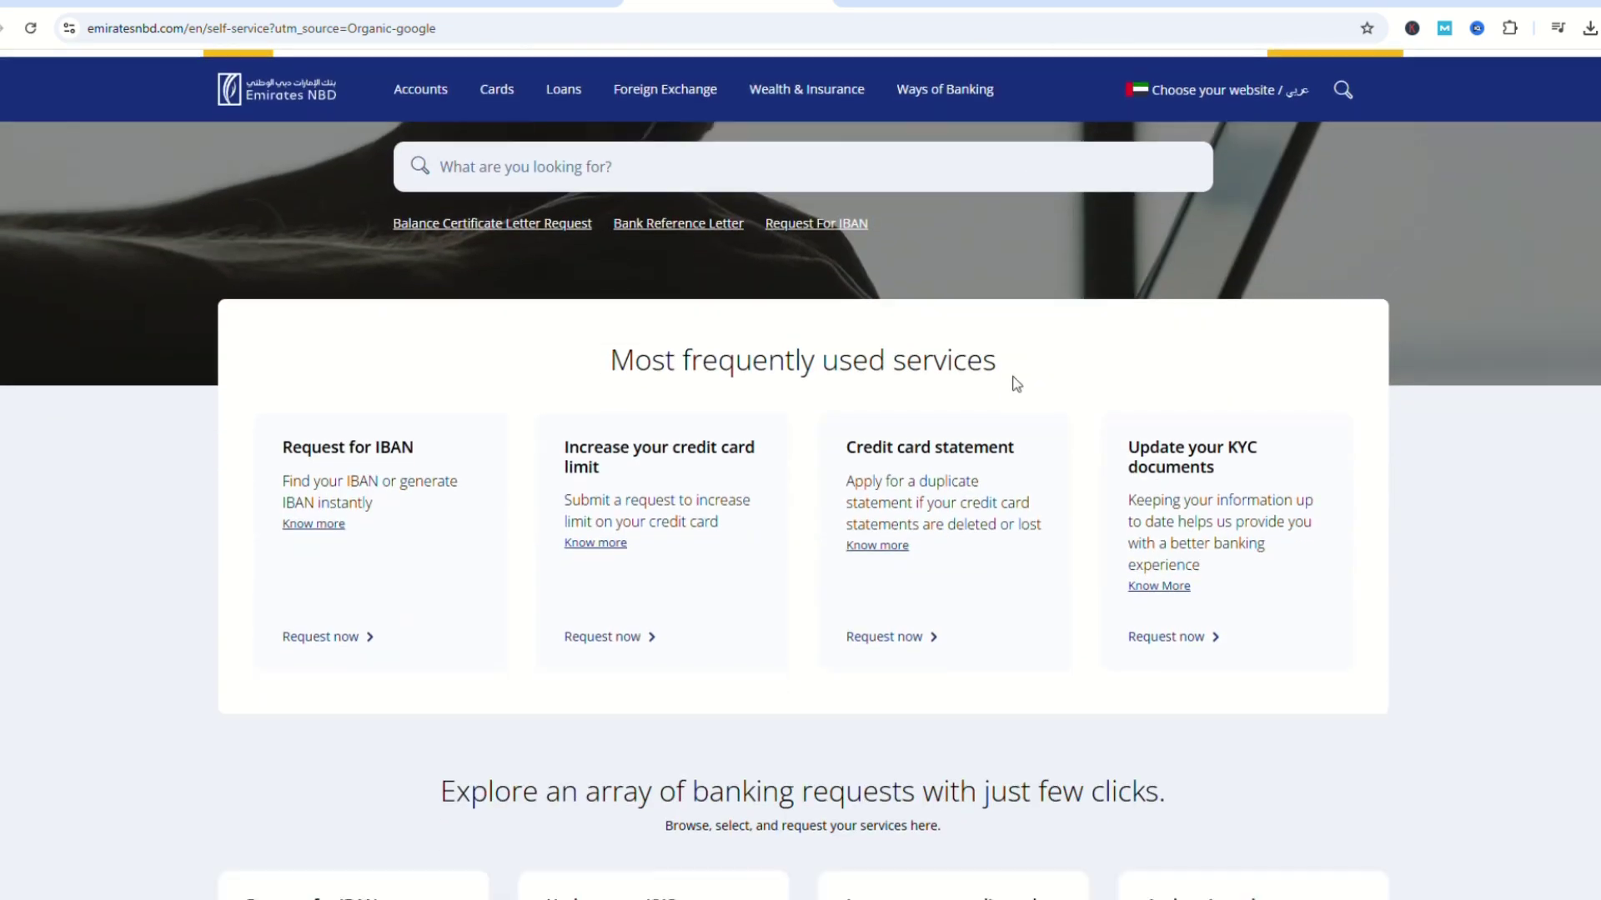
scroll(1011, 383, "down", 2)
scroll(1015, 382, "down", 3)
scroll(1014, 382, "down", 2)
scroll(1015, 384, "down", 1)
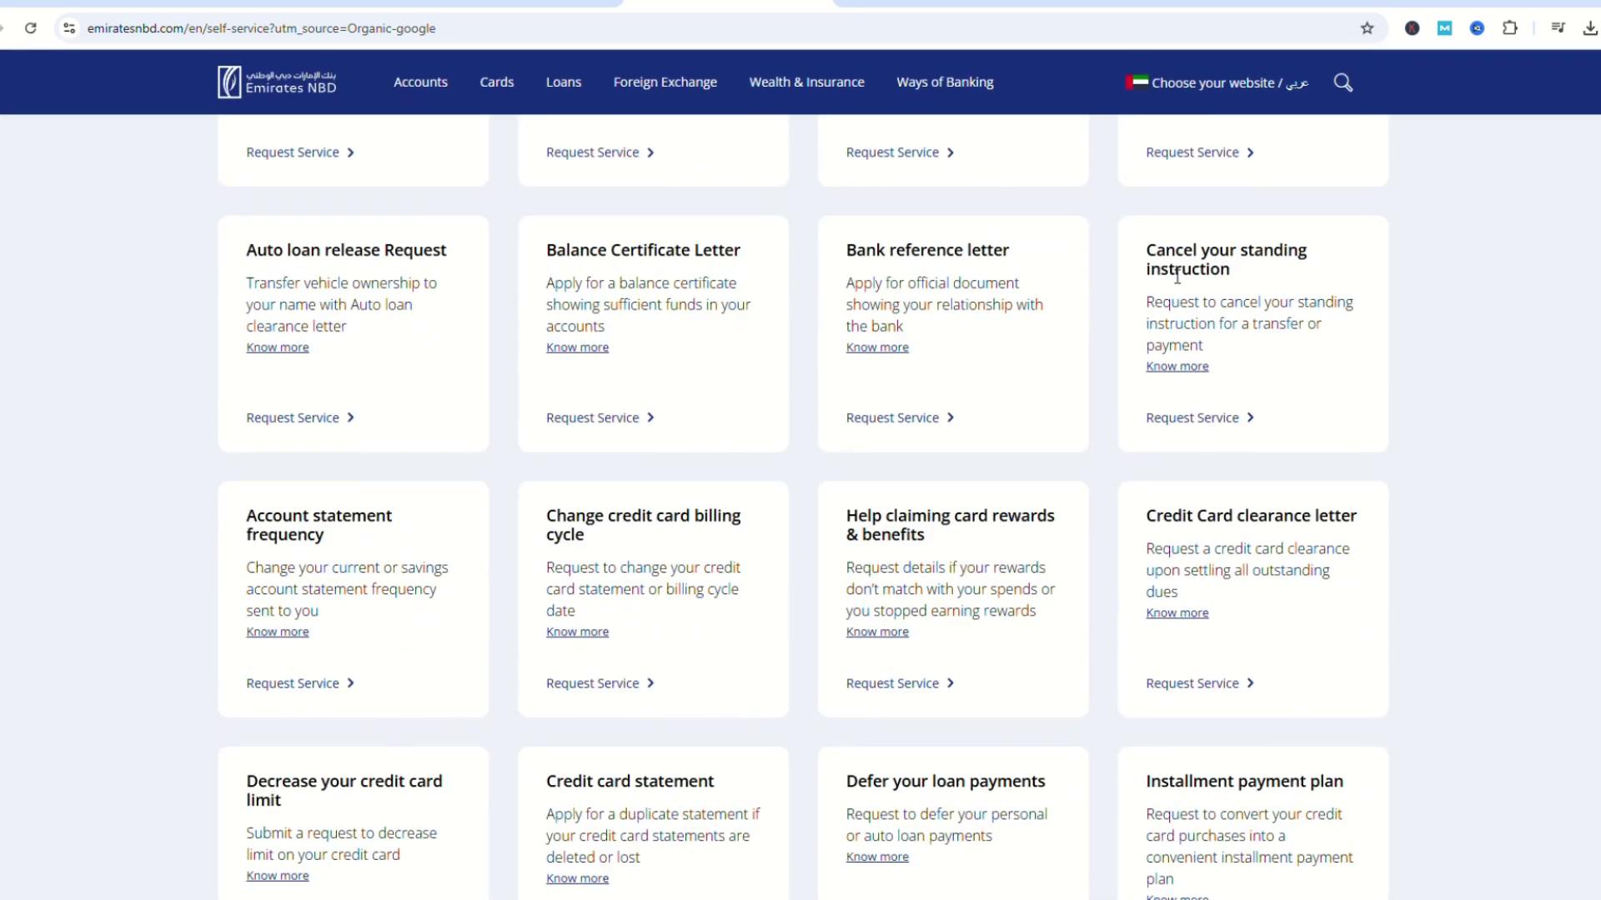
Open the 'Cancel your standing instruction' service and start the request
left_click(1232, 424)
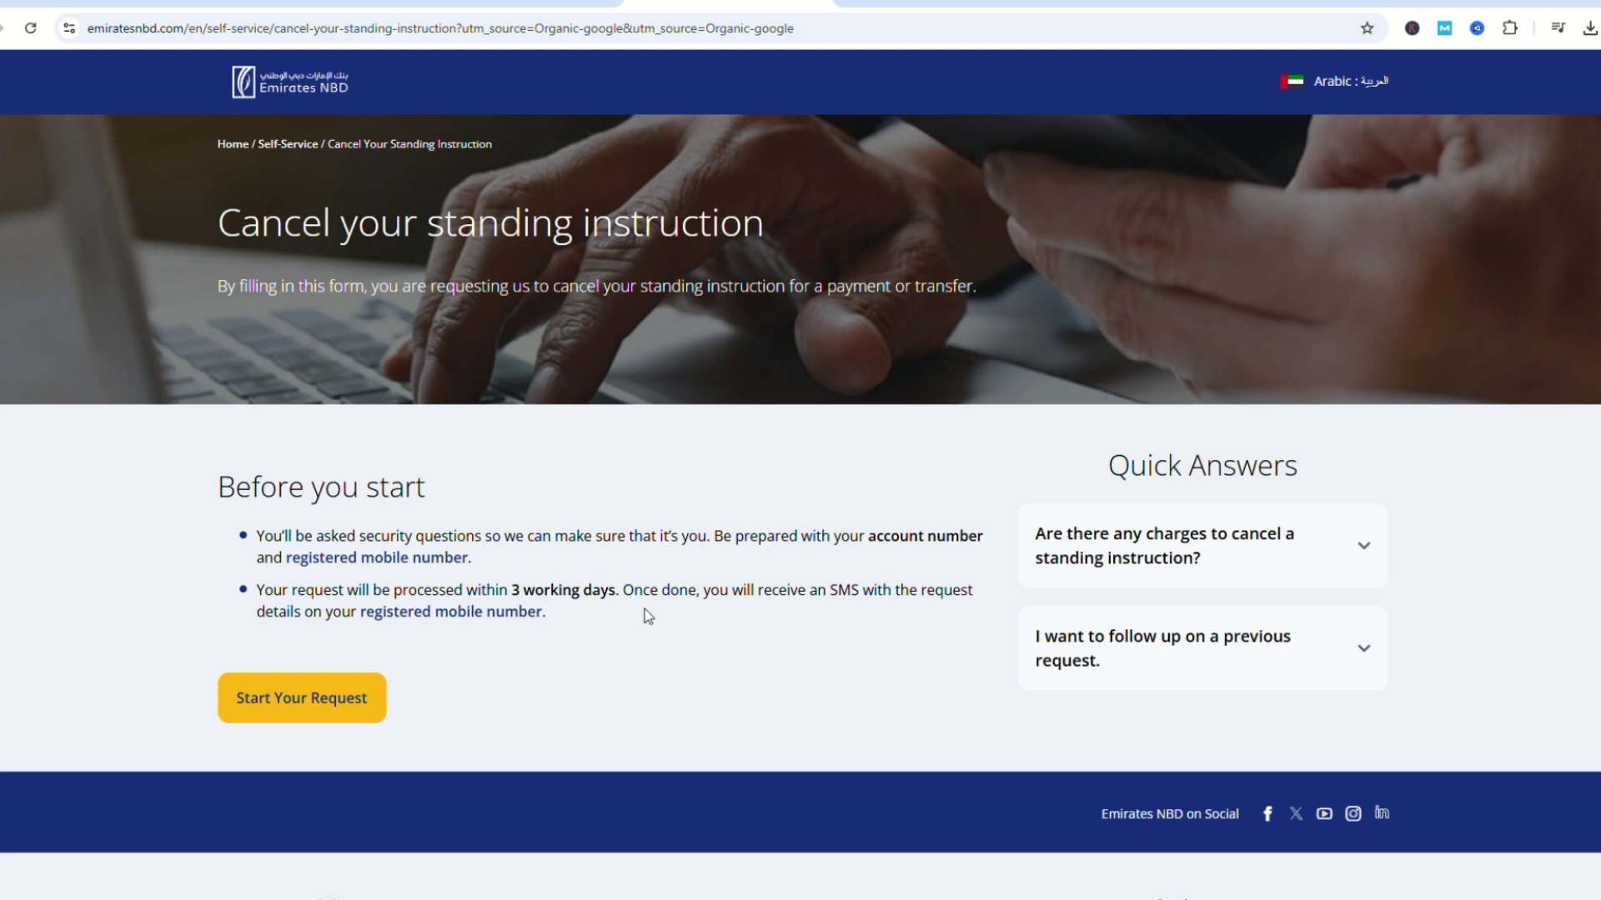
left_click(329, 711)
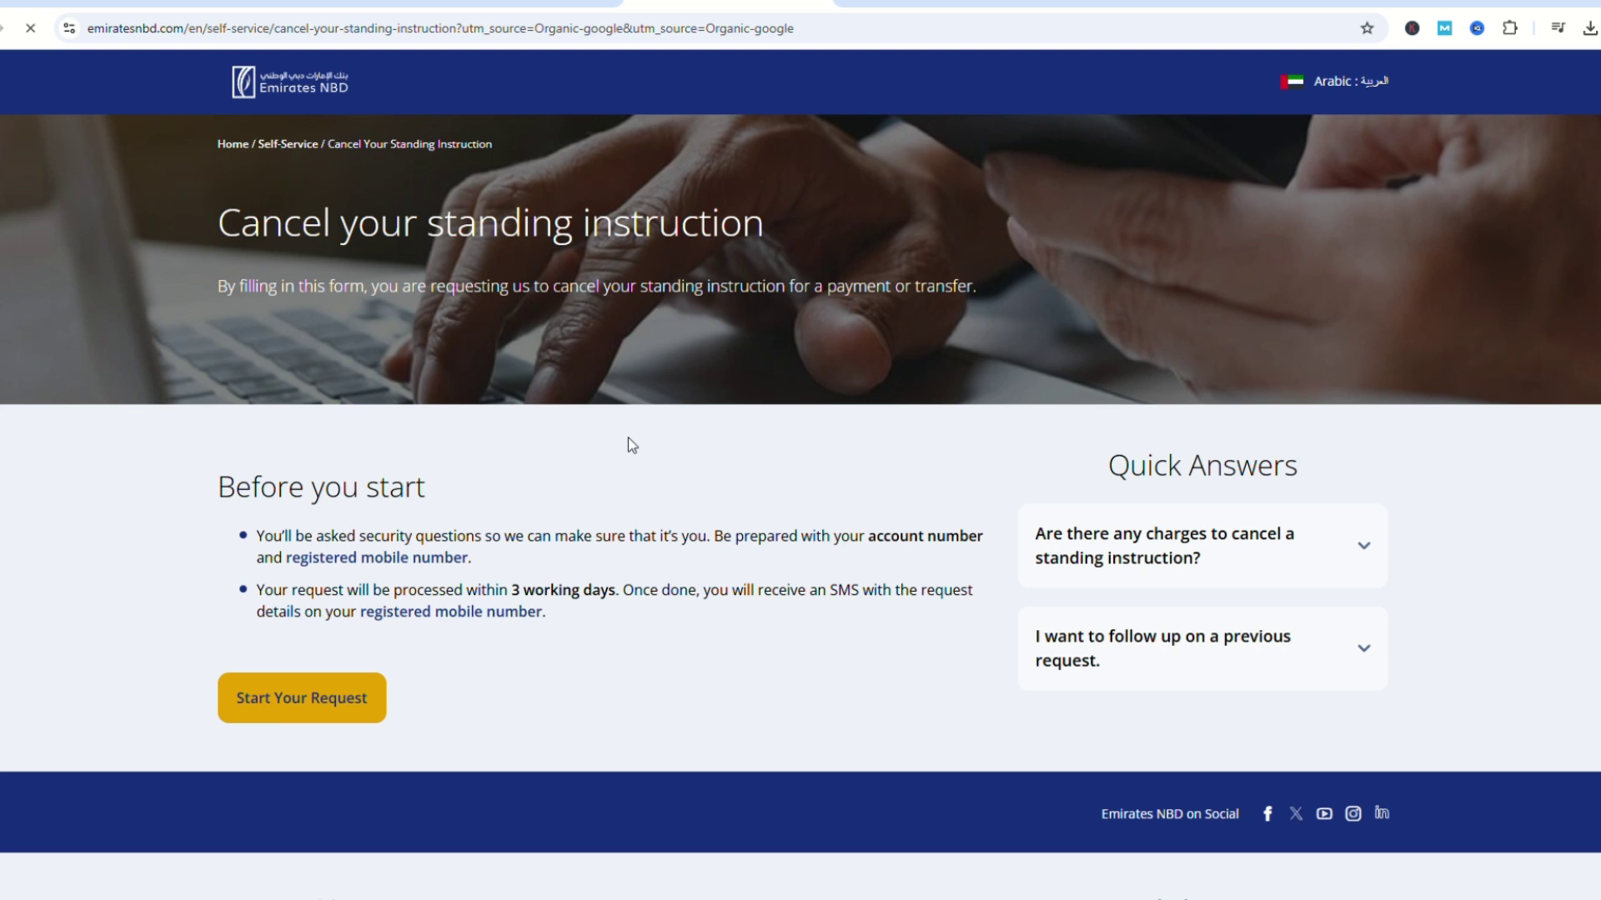